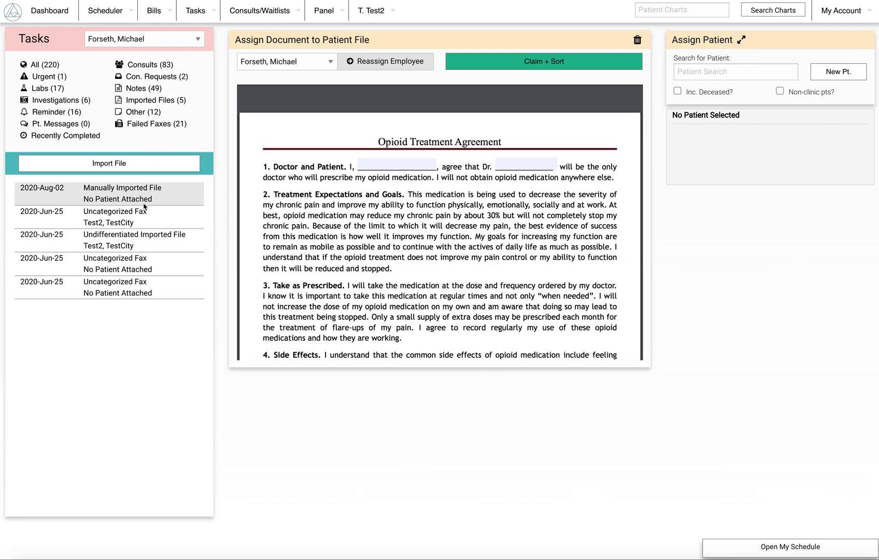
click(132, 245)
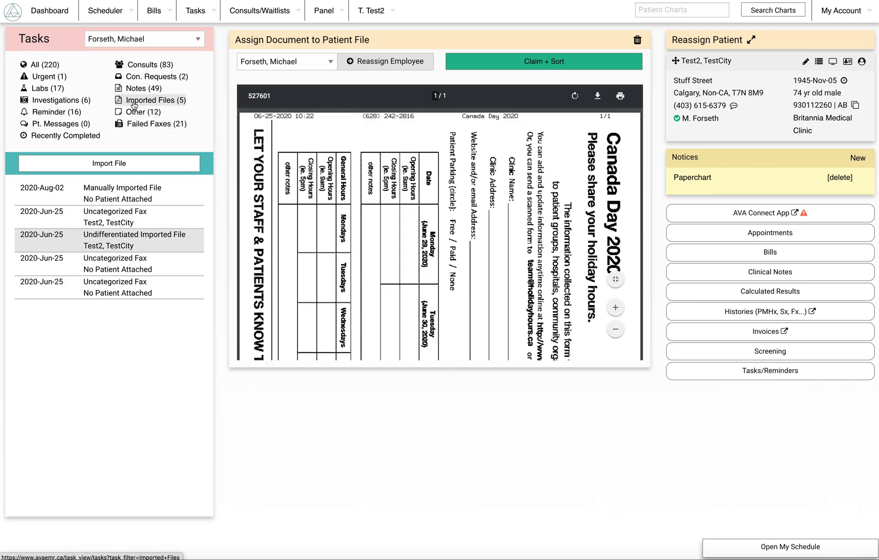
click(145, 198)
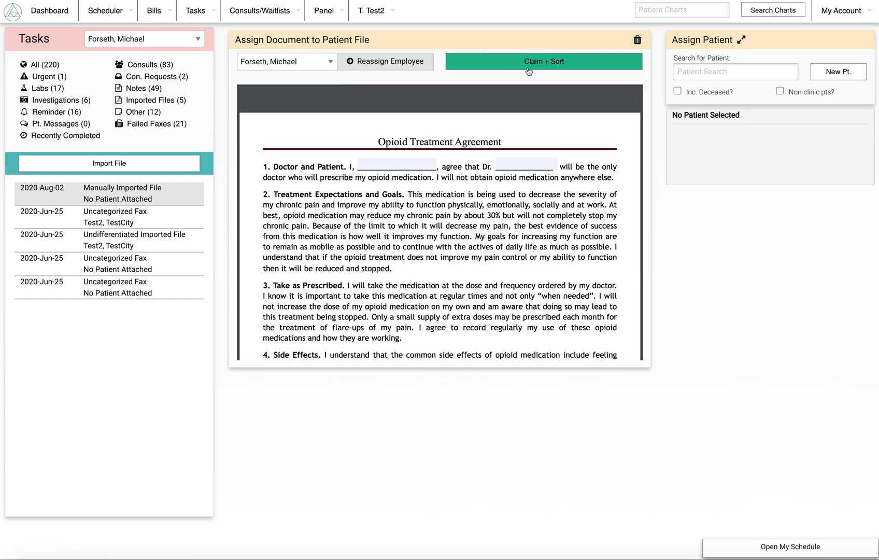
- Assign the Opioid Treatment Agreement to the test patient's chart and claim it for sorting
click(699, 73)
text(testcity)
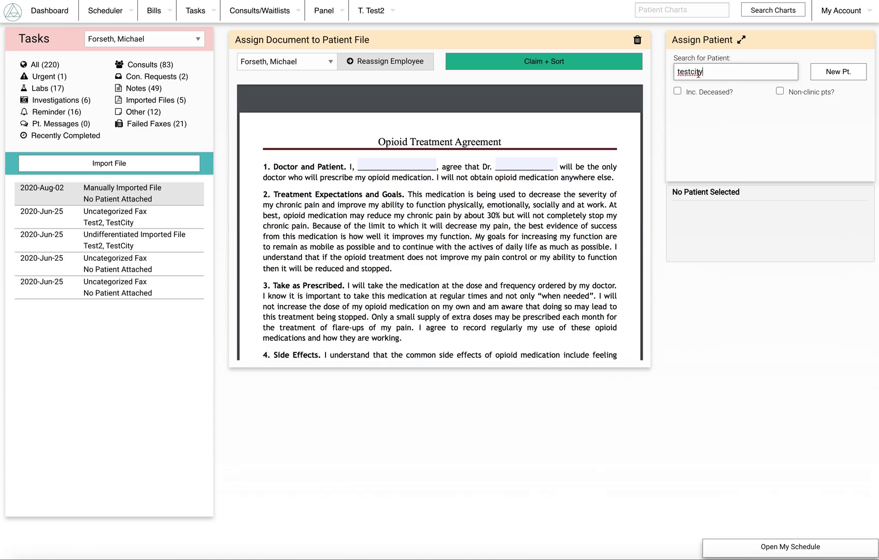
click(701, 109)
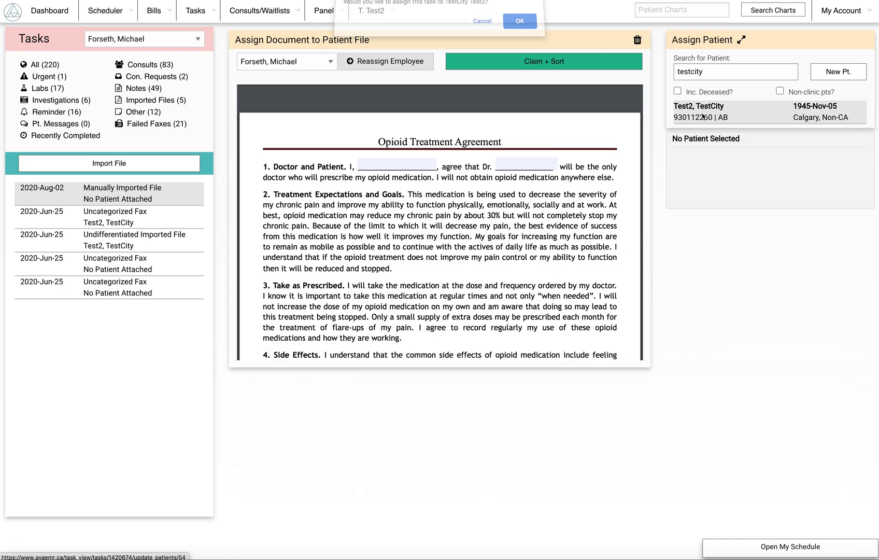
click(520, 25)
click(539, 65)
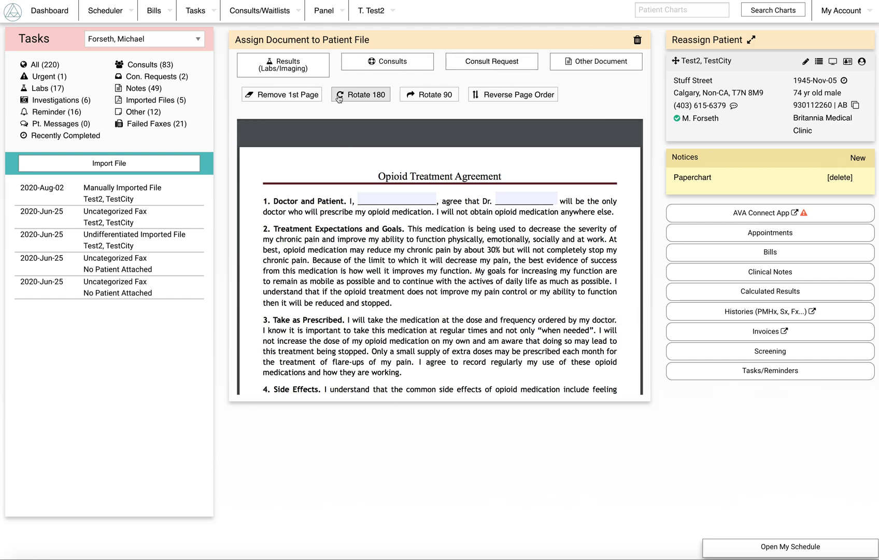
- Rotate the agreement 180°, remove its first page, and file it as a consult request
scroll(423, 239, down, 3)
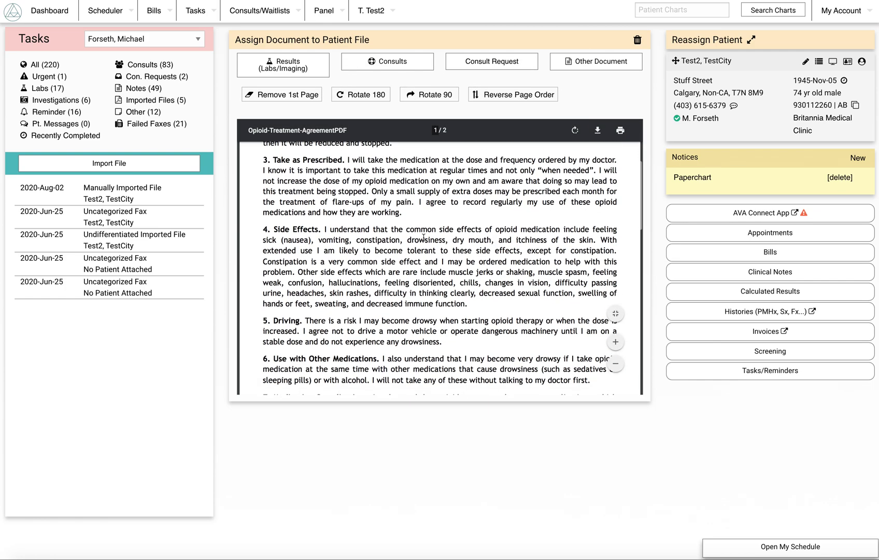
scroll(423, 239, up, 4)
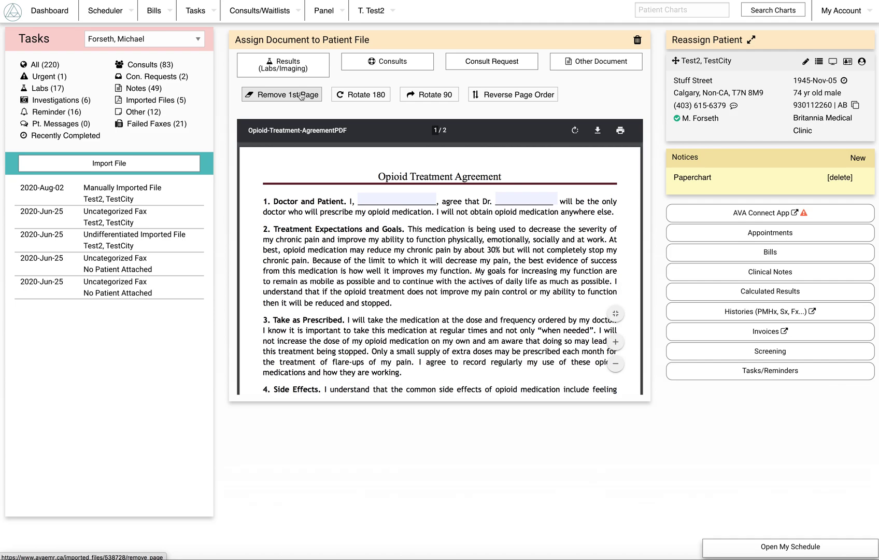
click(362, 95)
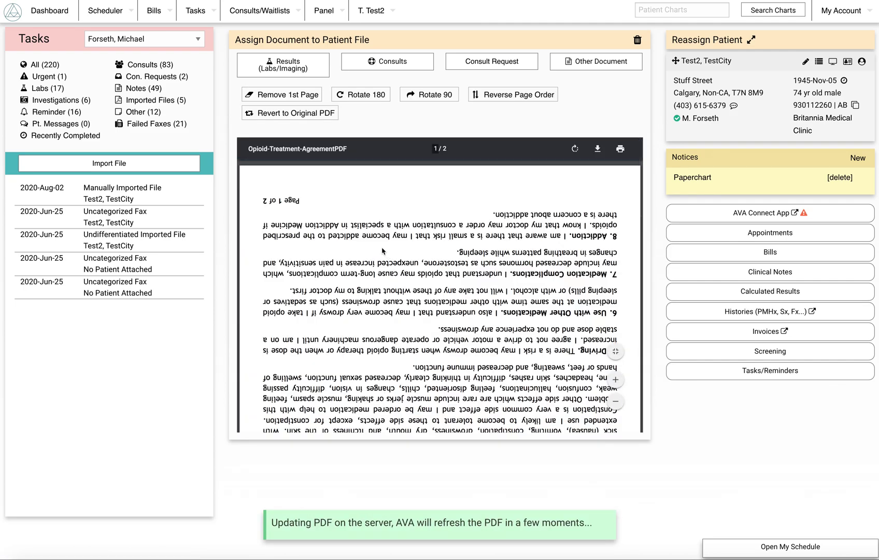
click(297, 97)
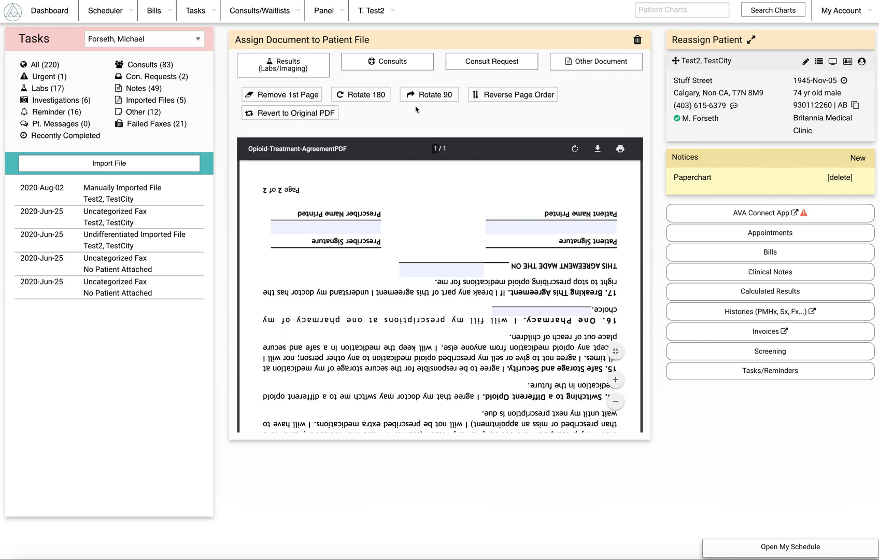
click(492, 62)
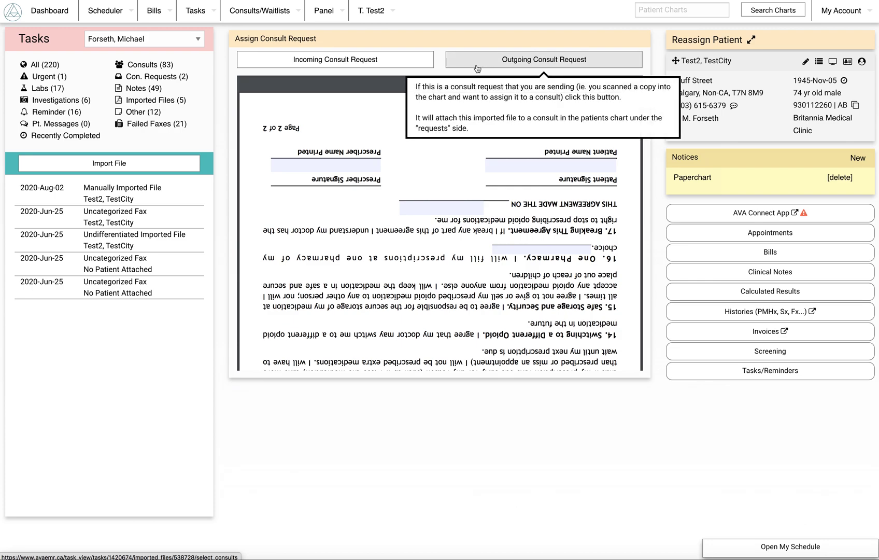
- Save an incoming consult request with the practitioner found by PracID, status Pending Review
click(347, 58)
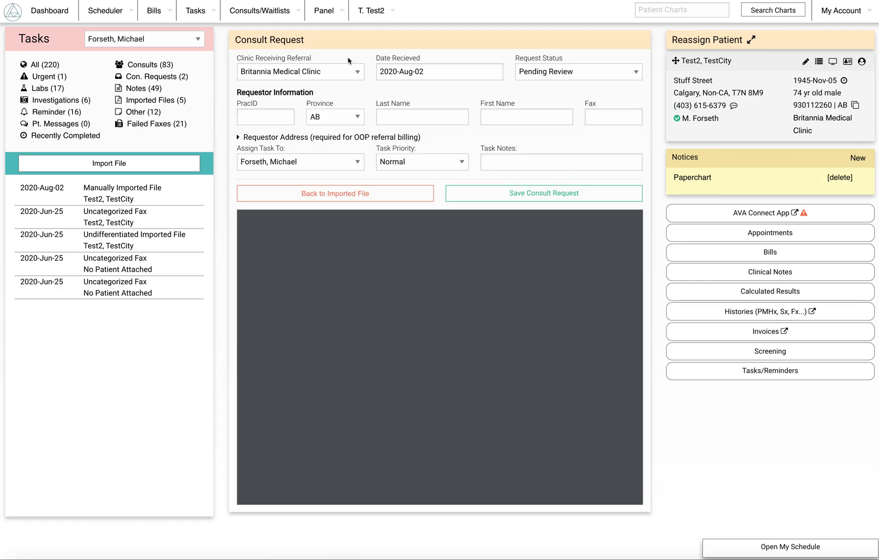
click(267, 120)
text(for)
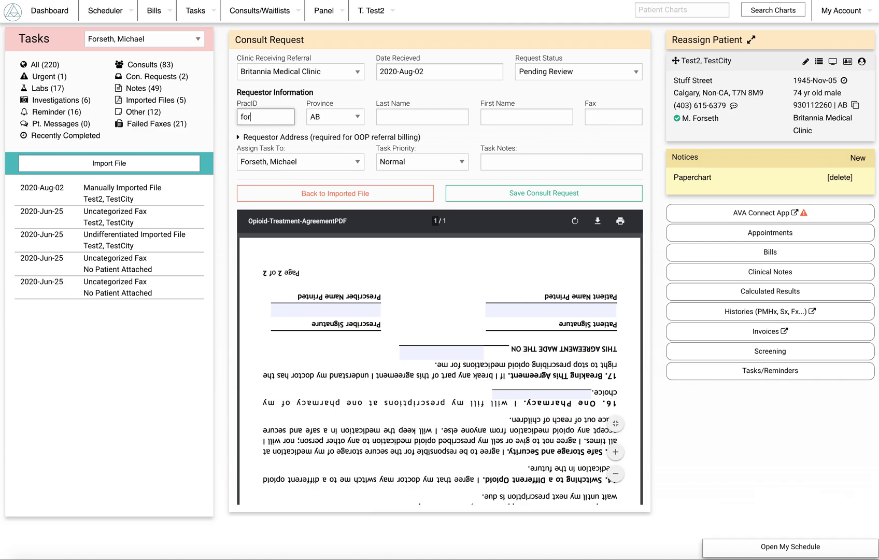
text(seth)
click(272, 143)
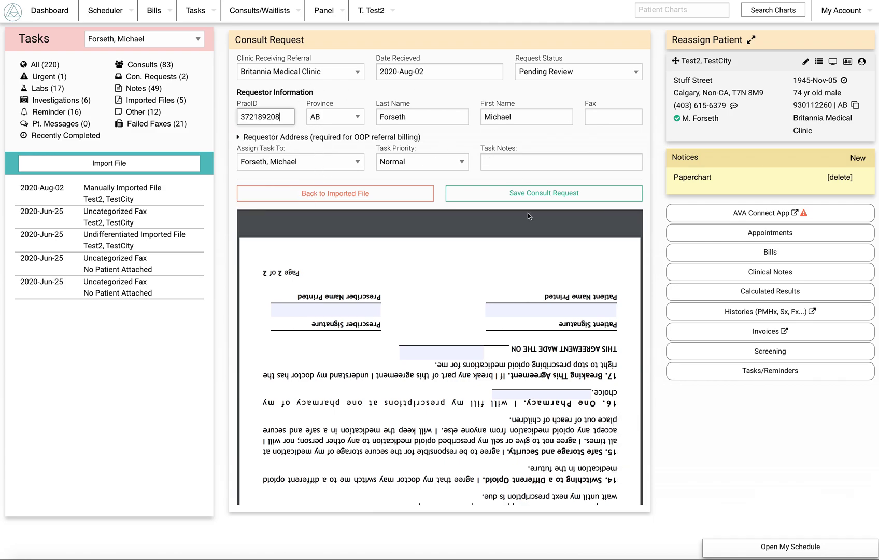
click(572, 73)
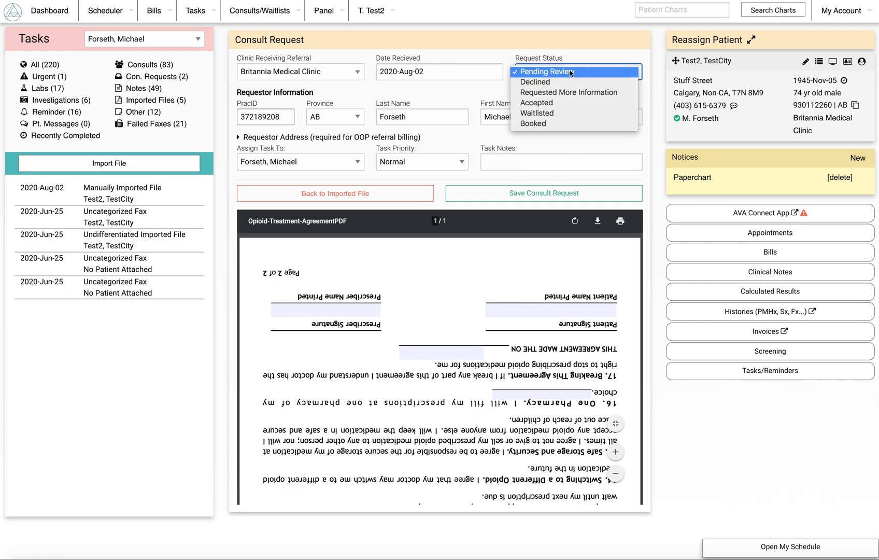
click(570, 72)
click(555, 195)
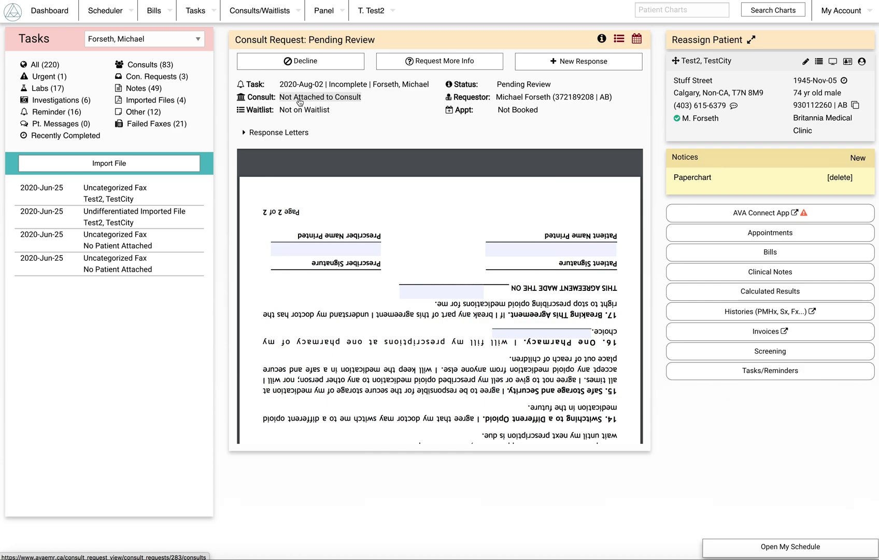
- Attach the consult request to a newly created Endocrinology consult
click(300, 102)
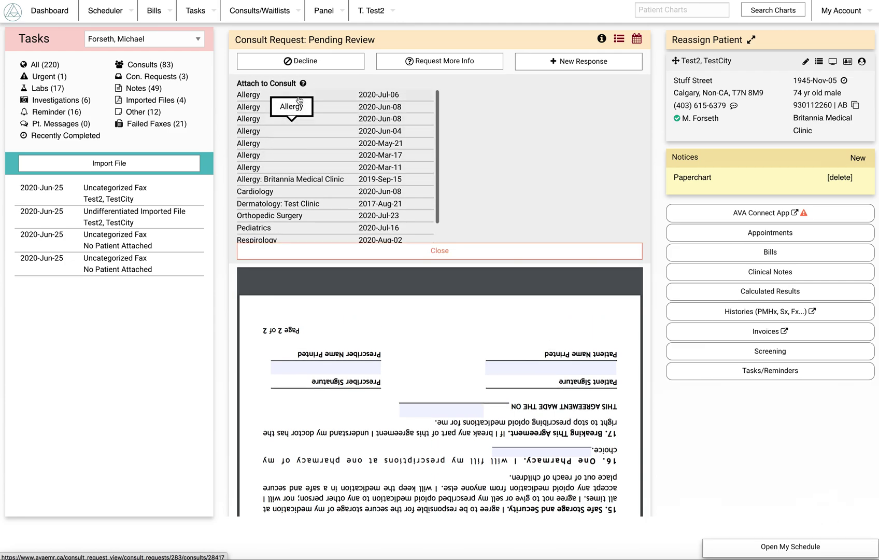
scroll(285, 199, down, 1)
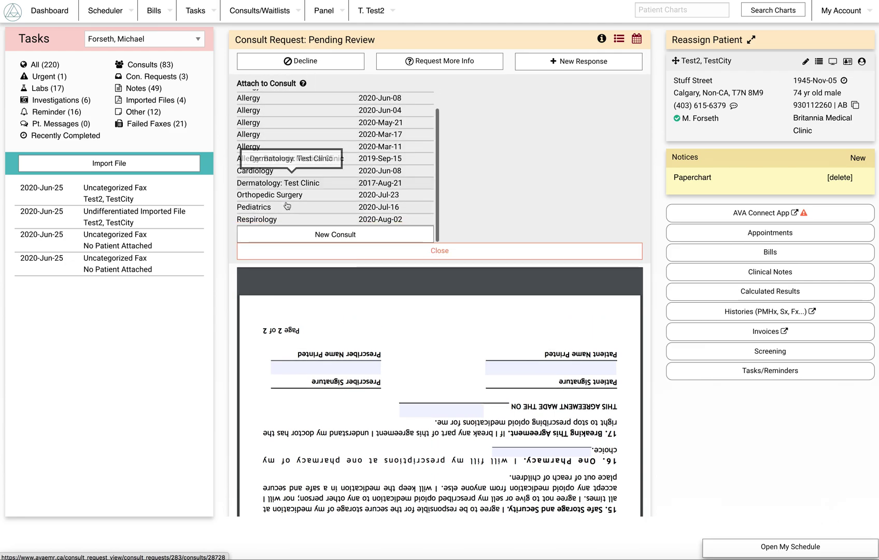
click(347, 237)
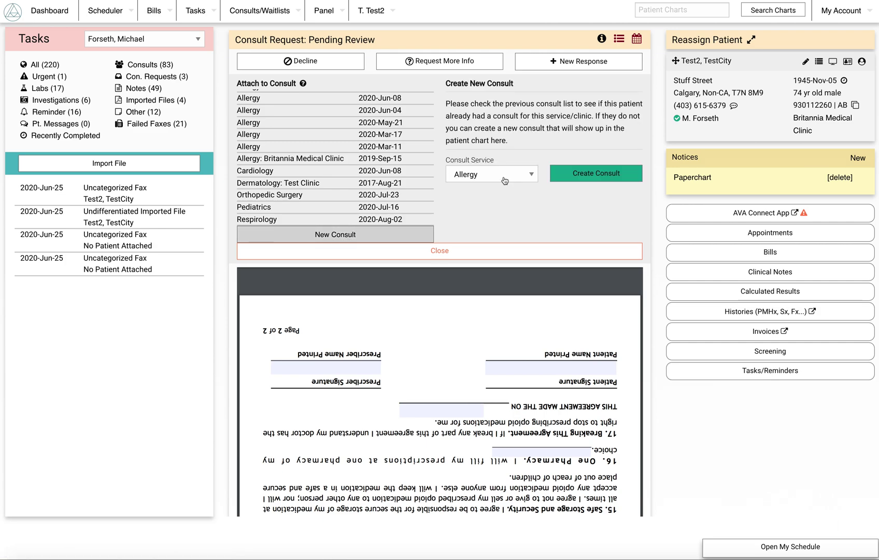
click(506, 180)
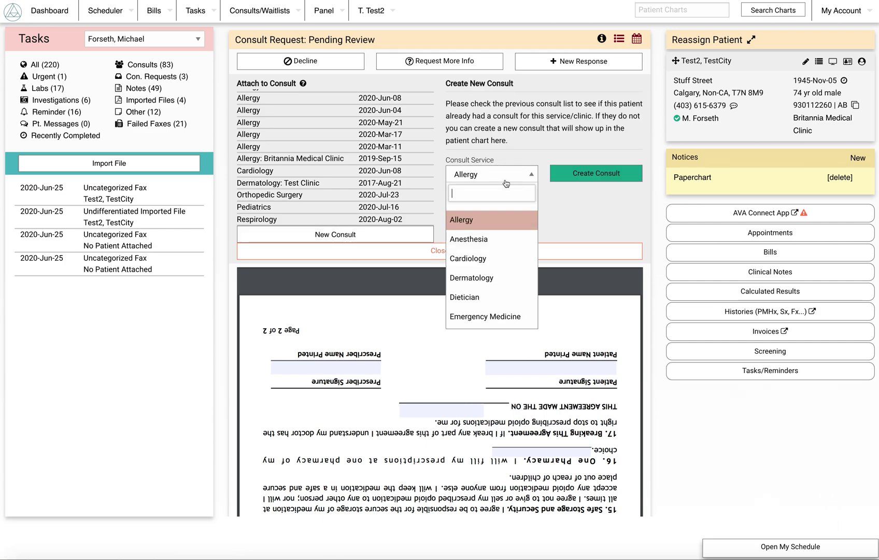
scroll(500, 303, down, 1)
click(501, 299)
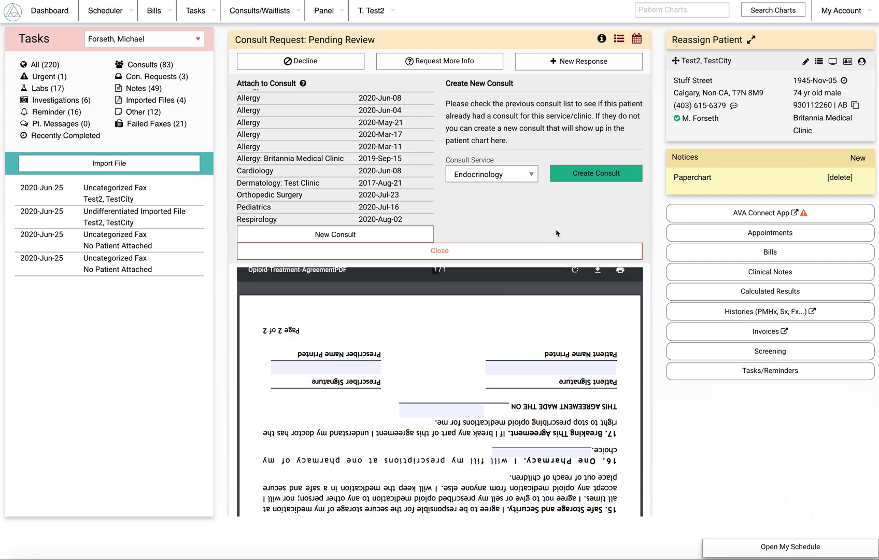
click(594, 179)
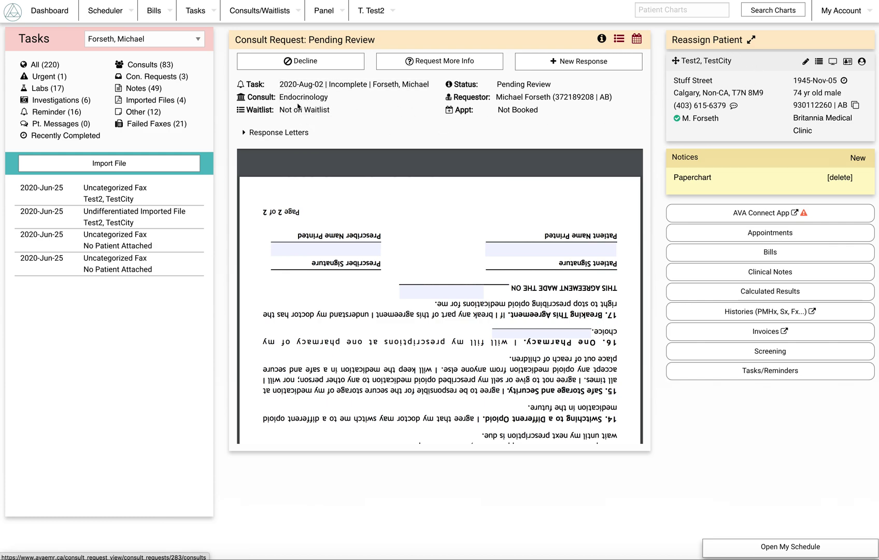
- Check the consult task details without changes, then go to the patient's chart
click(322, 86)
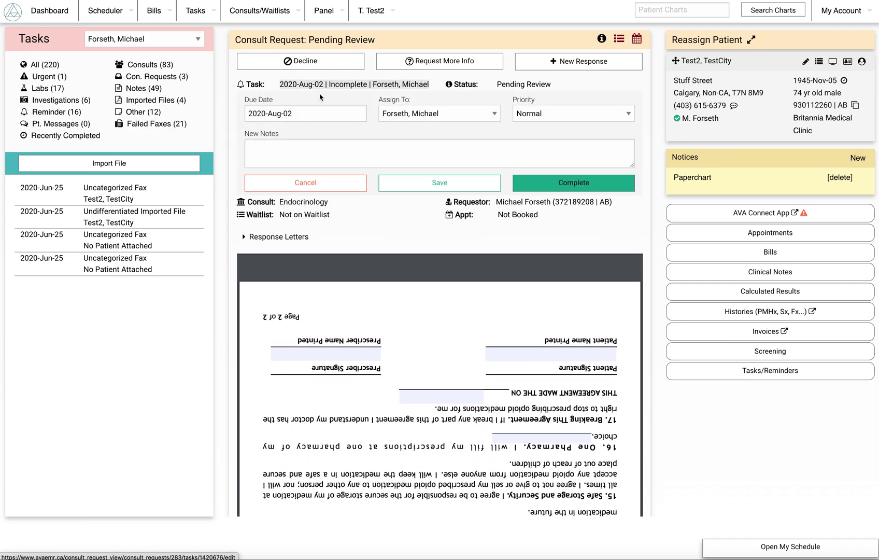
click(330, 186)
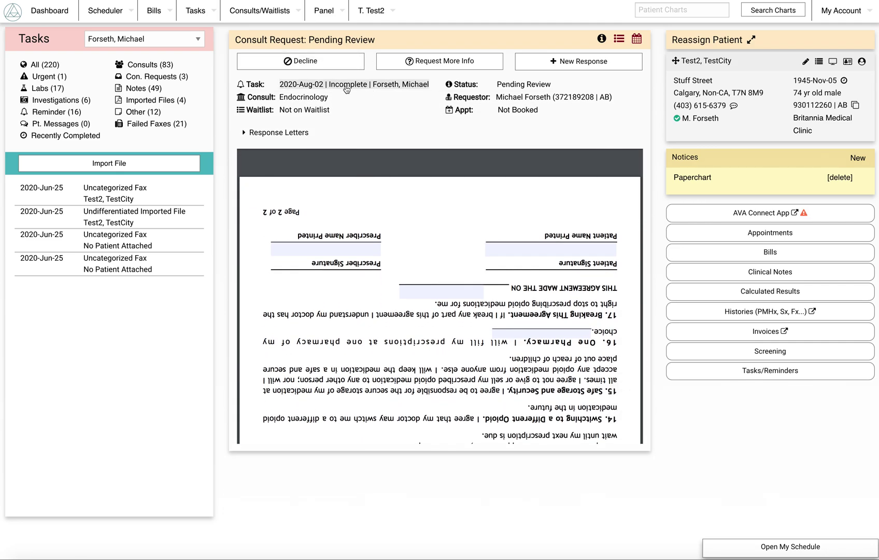
click(863, 62)
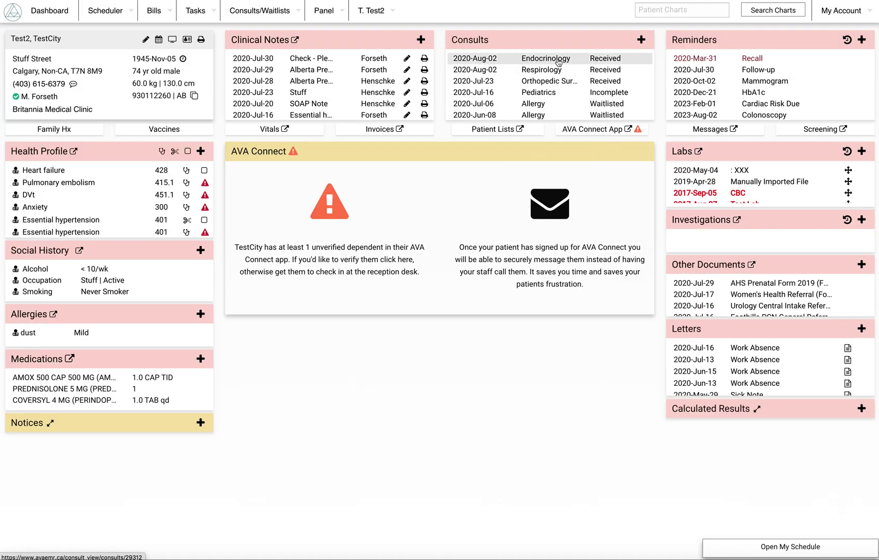
- Add and save a new Consult Letter response on the Endocrinology consult, then close it
click(557, 63)
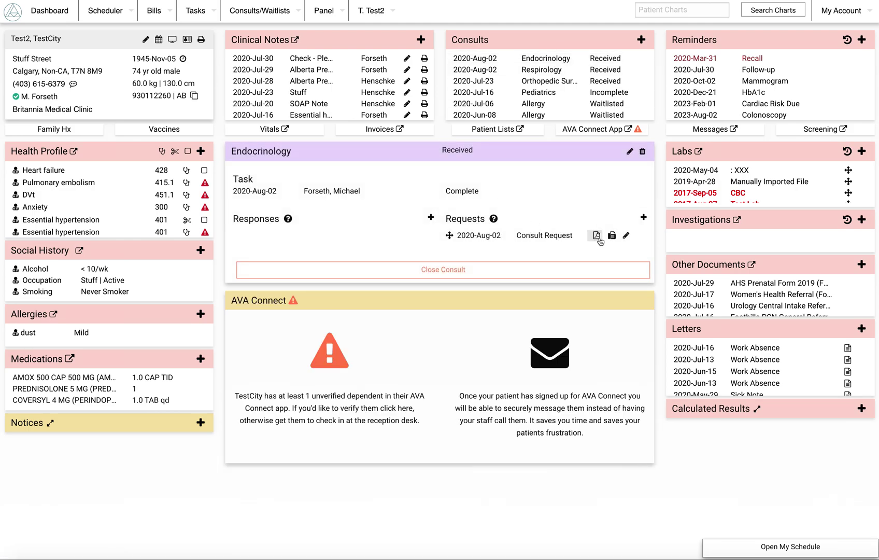
click(430, 218)
click(311, 244)
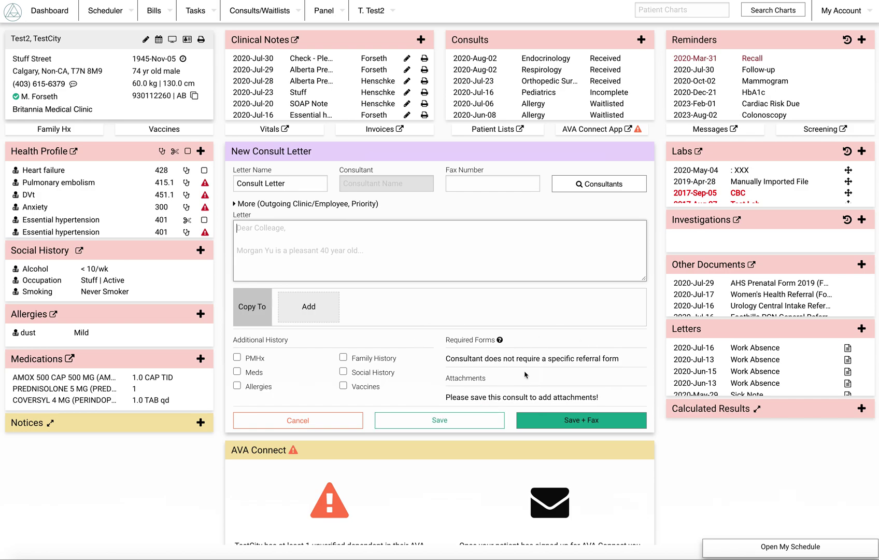
click(470, 422)
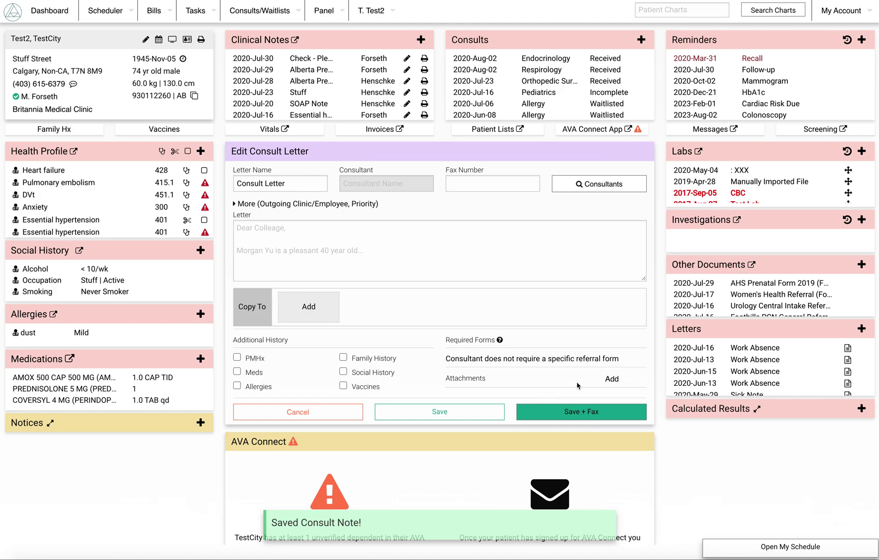
click(342, 416)
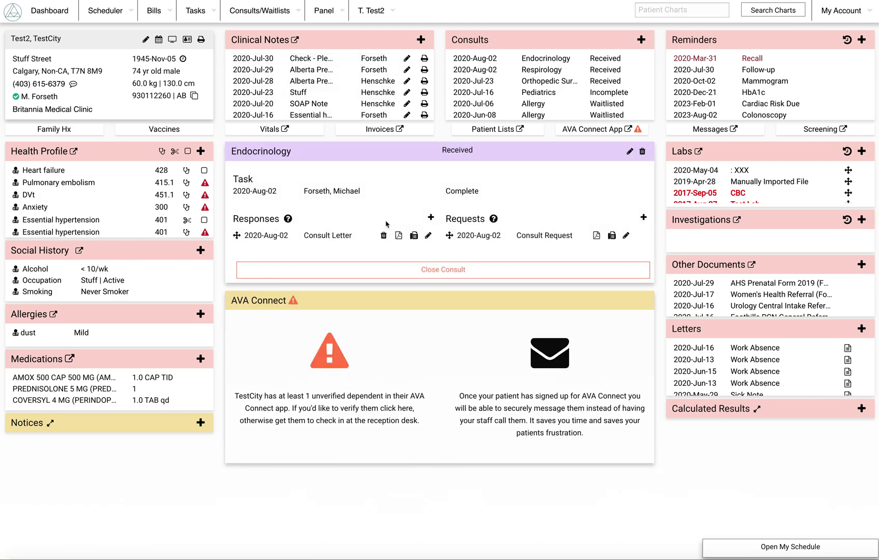